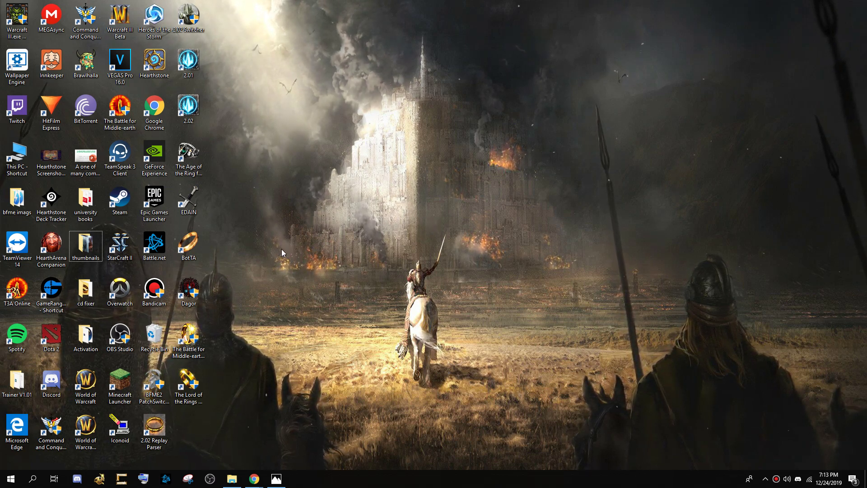
Step: Bring up Chrome's ModDB download page for BOTTA Alpha 4.0 Test Version
click(288, 436)
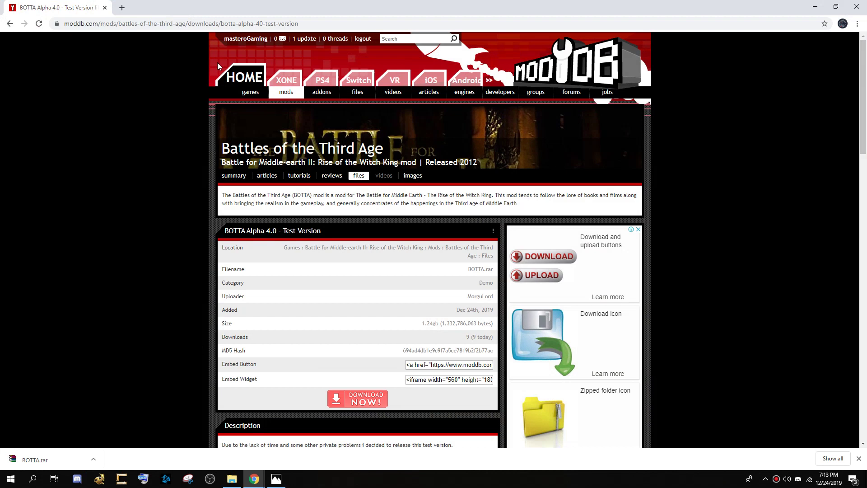
click(135, 21)
drag(63, 23, 334, 23)
click(351, 96)
scroll(395, 266, down, 3)
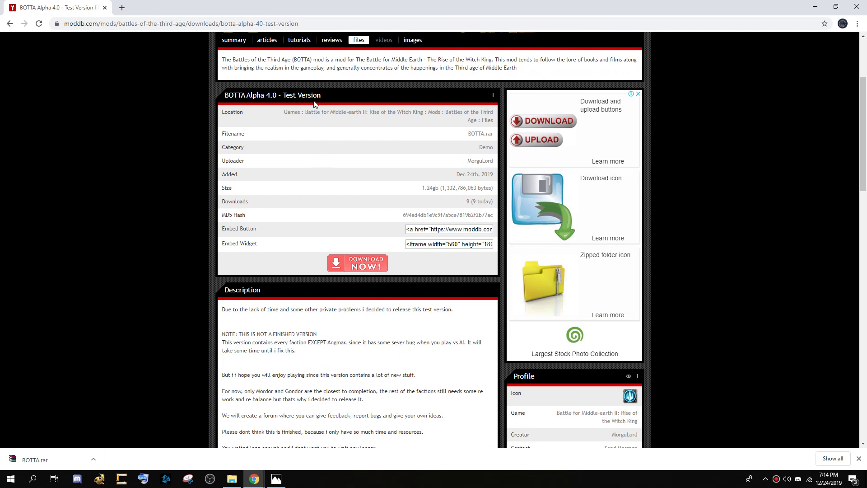
drag(314, 94, 223, 95)
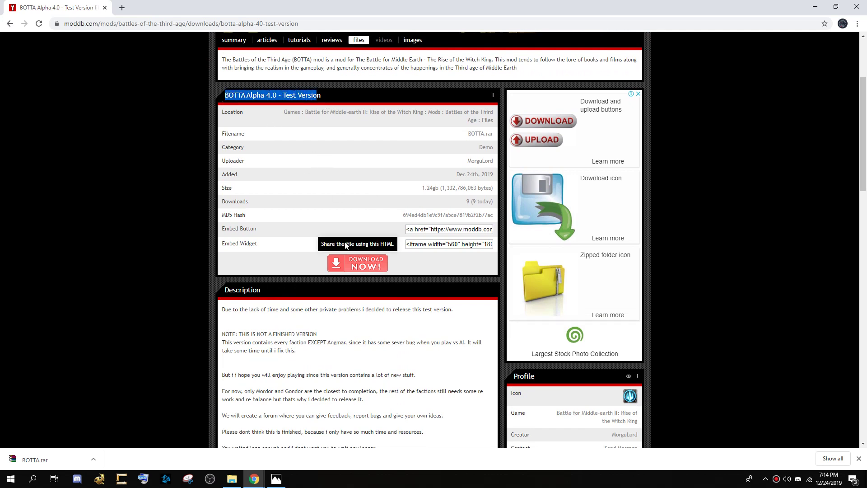
click(340, 262)
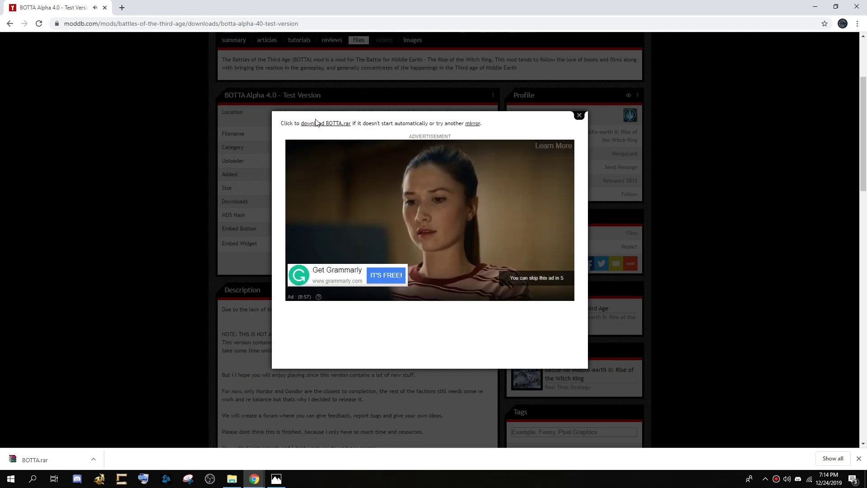
click(316, 126)
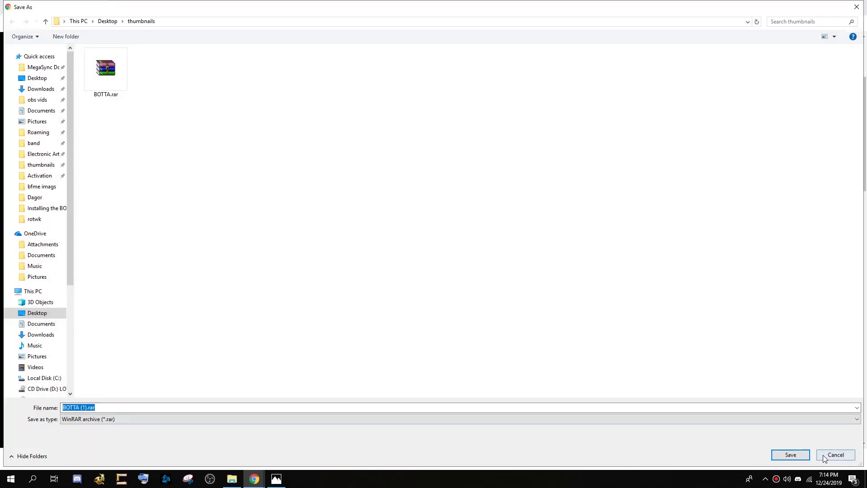
click(836, 455)
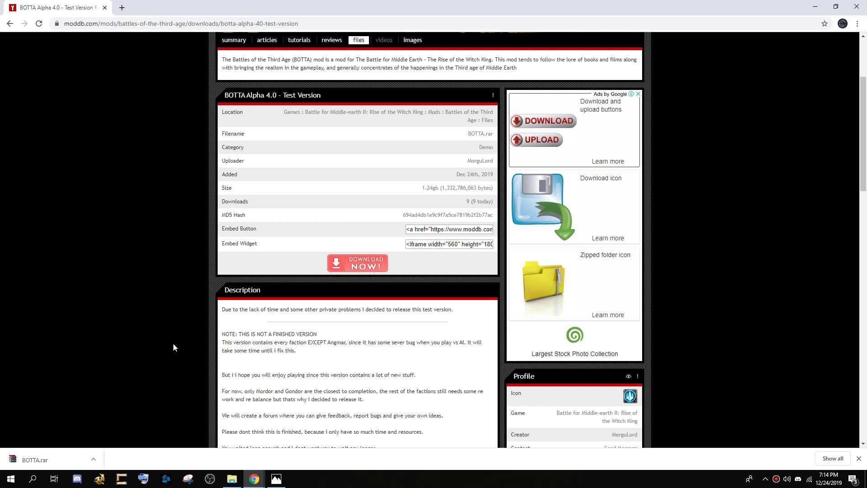
Step: Open the downloaded BOTTA.rar in WinRAR, dismiss the trial notice, and reposition the archive window
click(32, 458)
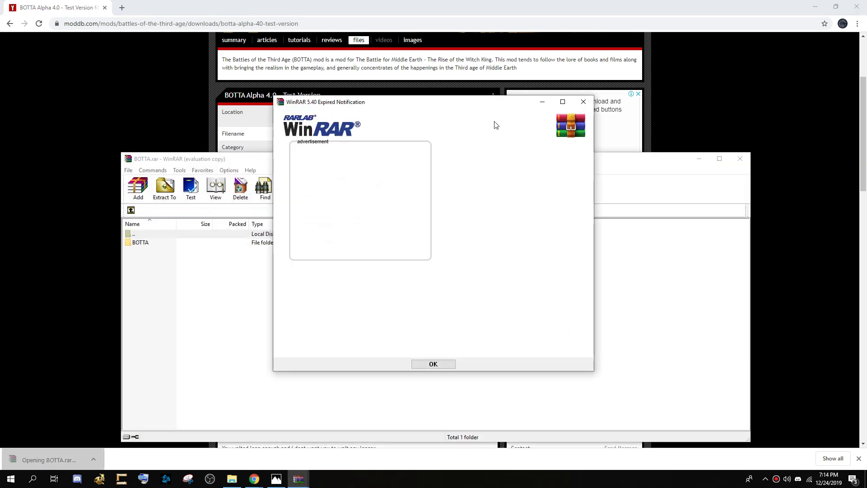
click(582, 103)
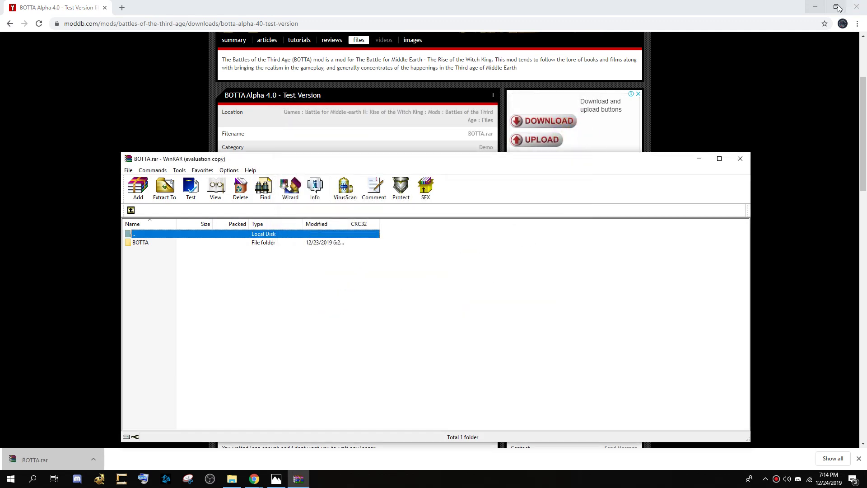
click(816, 6)
drag(407, 157, 562, 86)
Step: Show the inst1.jpg instruction image in a smaller window and advance to the next instruction image
click(276, 479)
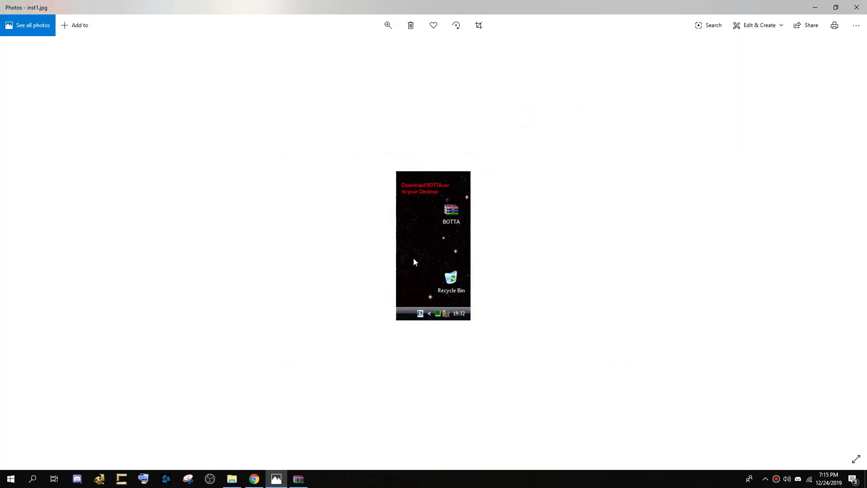
double_click(679, 12)
drag(629, 83, 732, 77)
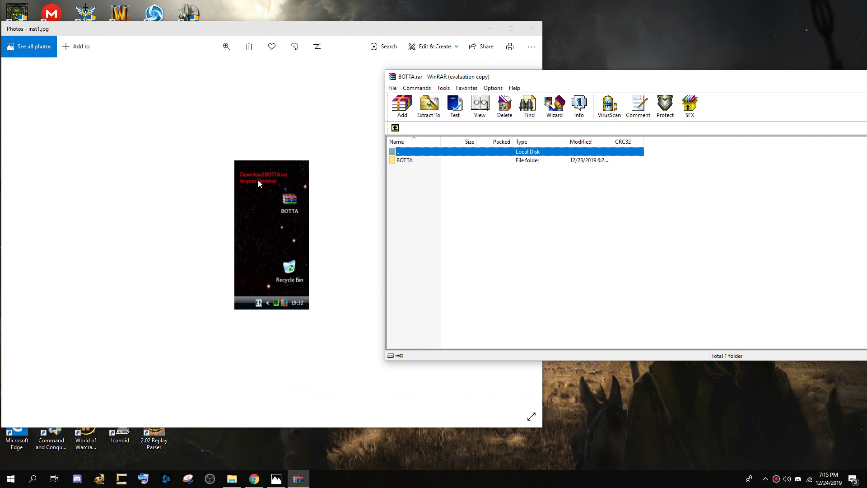
click(410, 162)
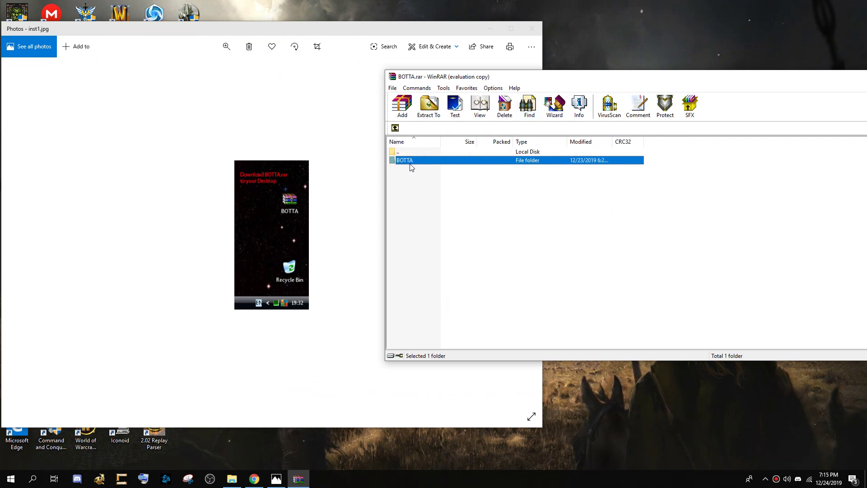
click(334, 189)
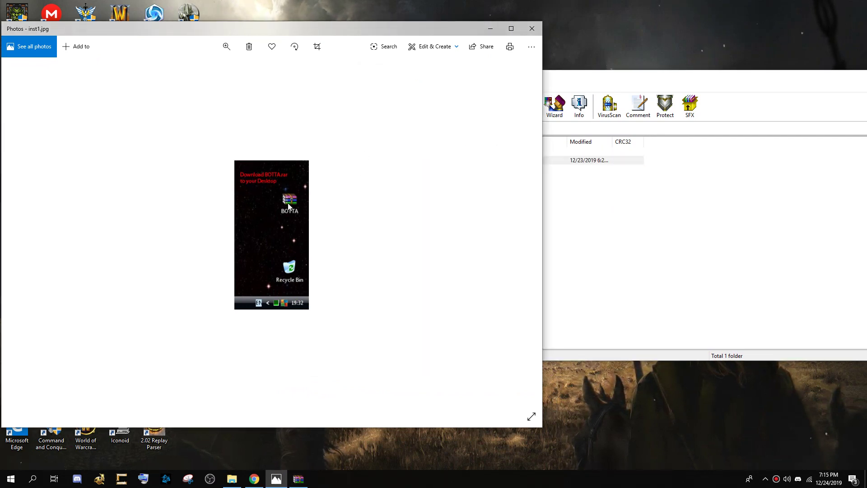
key(Right)
Step: Arrange the archive and instruction image windows side by side, then select This PC
click(668, 189)
click(410, 165)
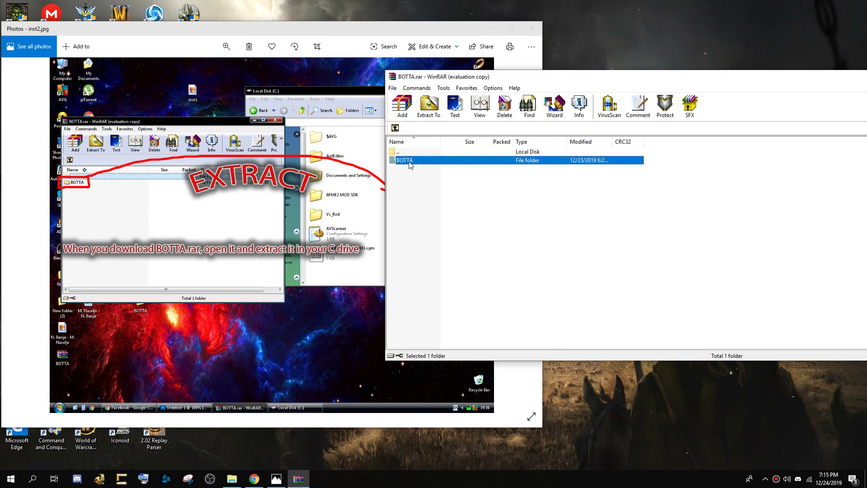
click(280, 18)
drag(280, 18, 477, 18)
key(alt+Tab)
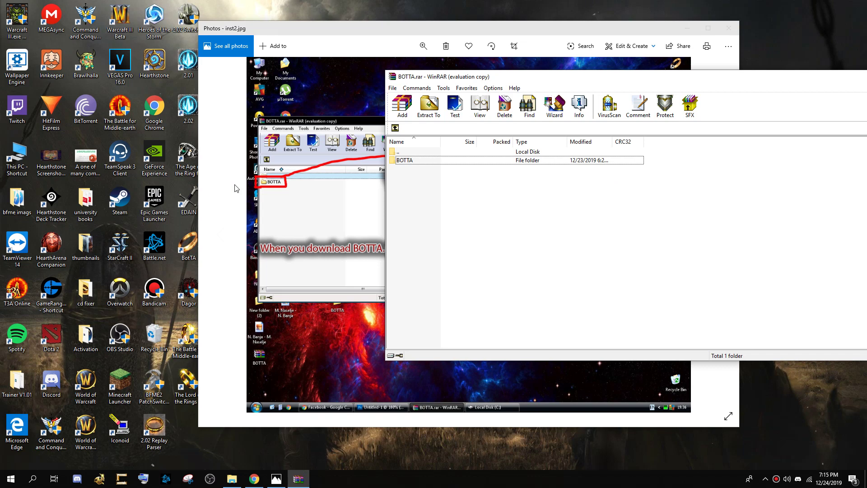
click(19, 151)
Step: Open Local Disk (C:) in a restored window positioned on the left
double_click(19, 151)
double_click(154, 179)
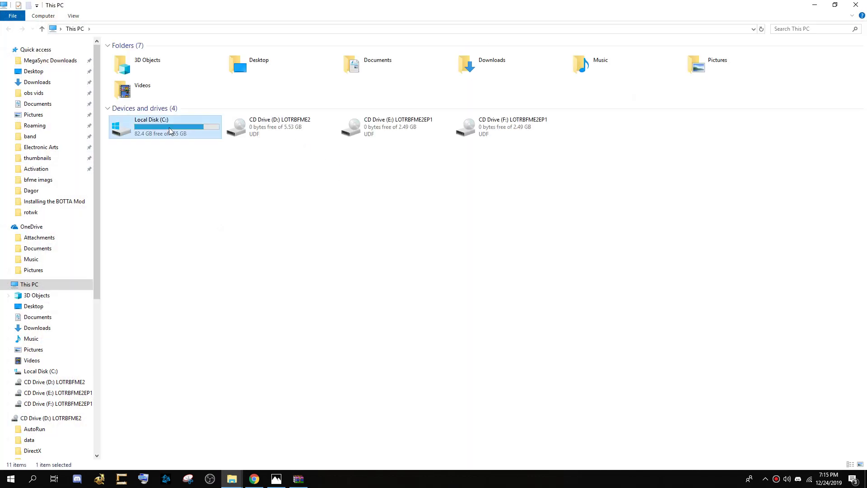
click(856, 5)
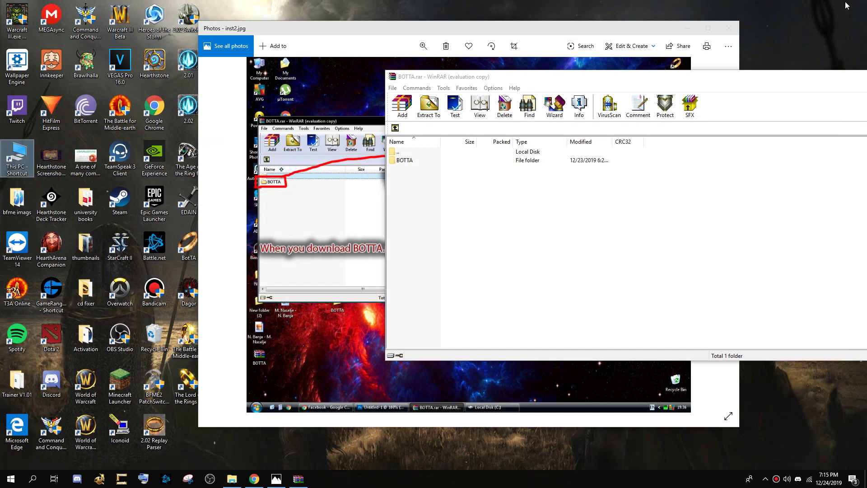
double_click(3, 158)
double_click(149, 125)
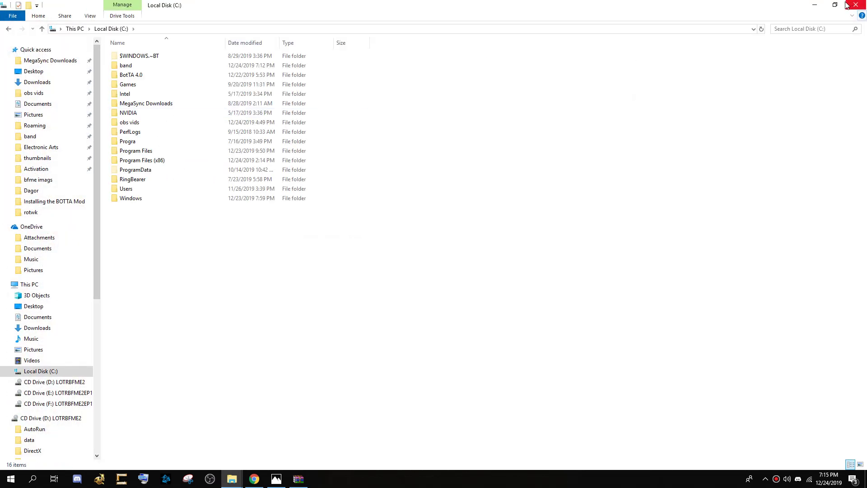
click(836, 5)
drag(499, 142, 286, 159)
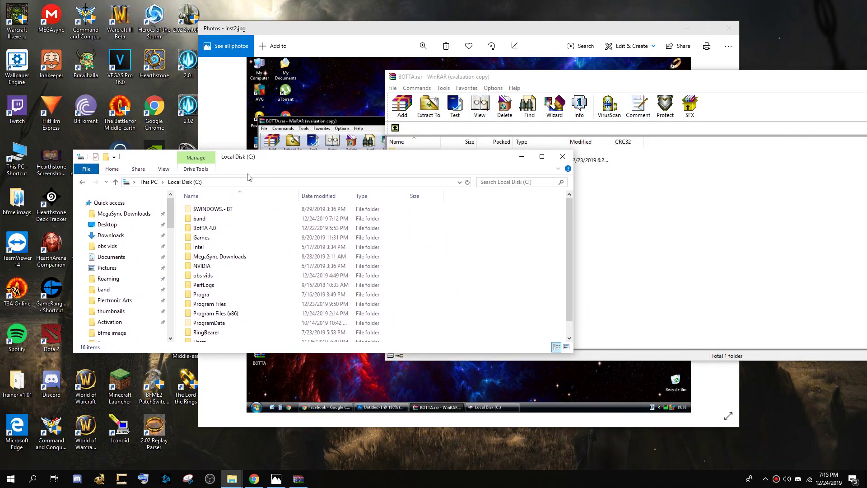
Step: Select the old BotTA 4.0 folder on C: and the BOTTA folder in the archive
click(683, 237)
click(218, 228)
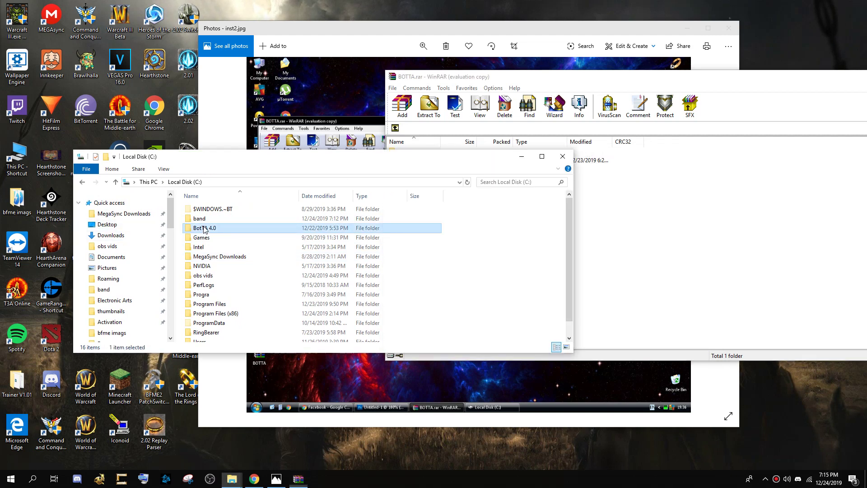
key(alt+Tab)
click(409, 161)
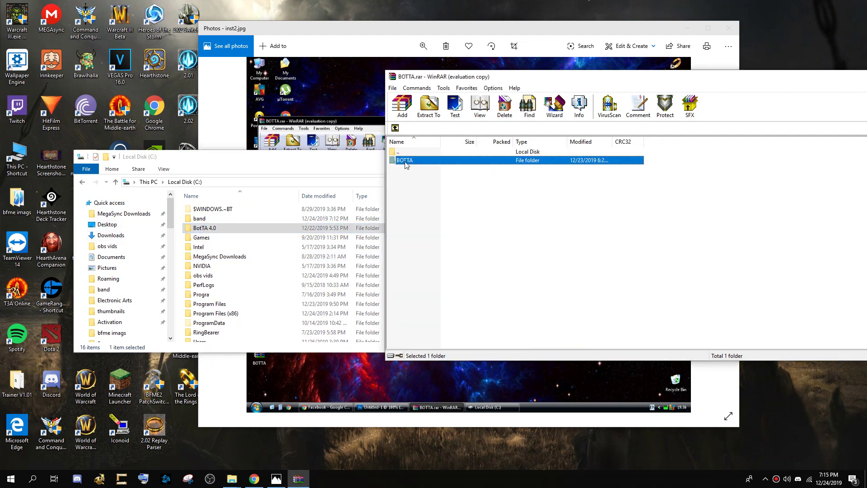
Step: Drag the BOTTA folder from the archive onto Local Disk (C:) and let all 9,523 items copy
drag(343, 219, 177, 225)
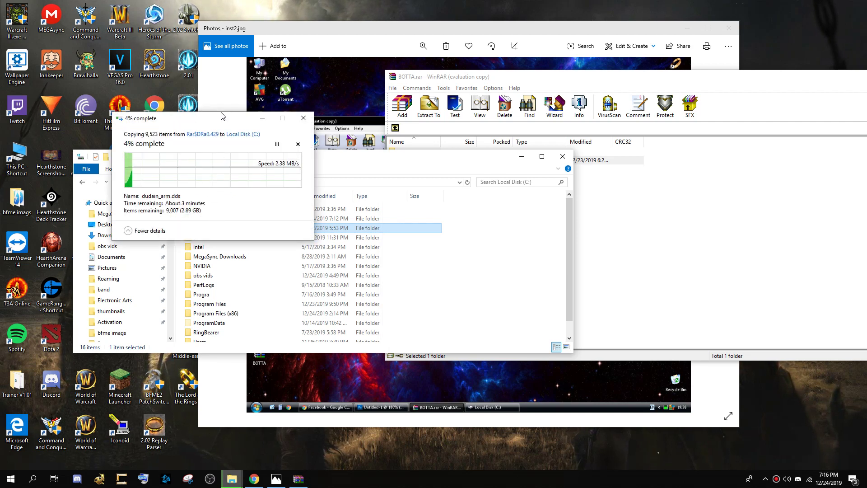
drag(232, 120, 226, 92)
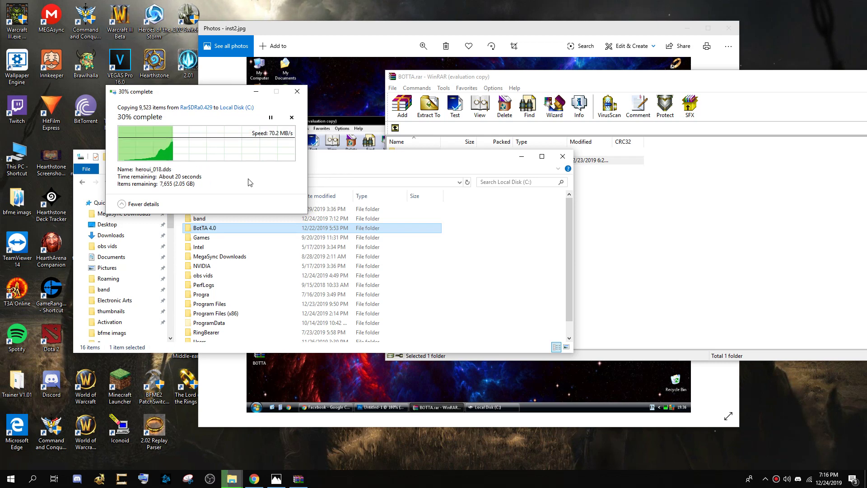
key(XF86AudioPlay)
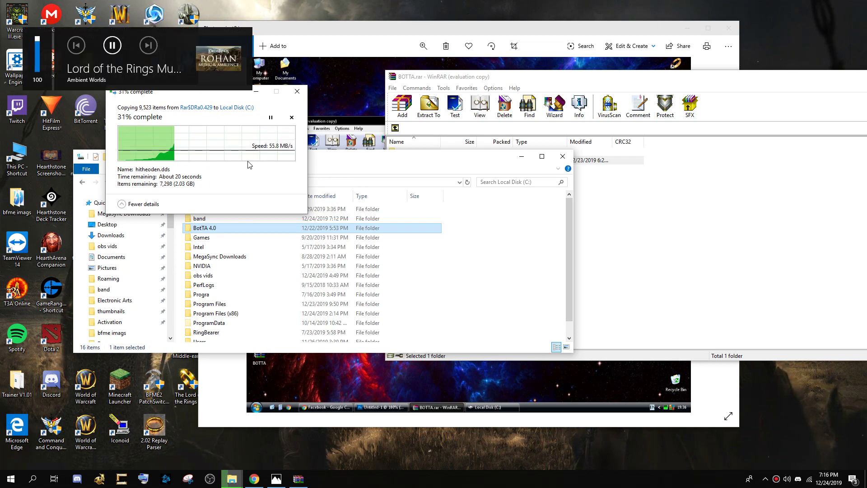
drag(205, 94, 245, 31)
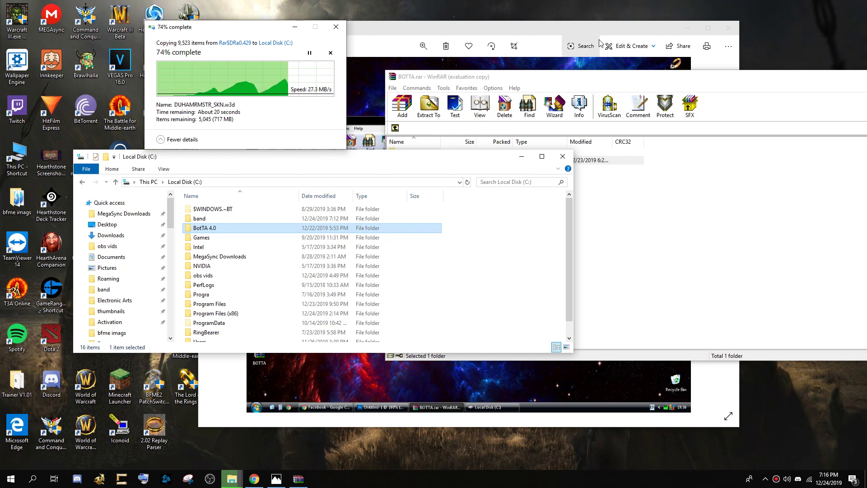
drag(621, 29, 640, 42)
click(716, 43)
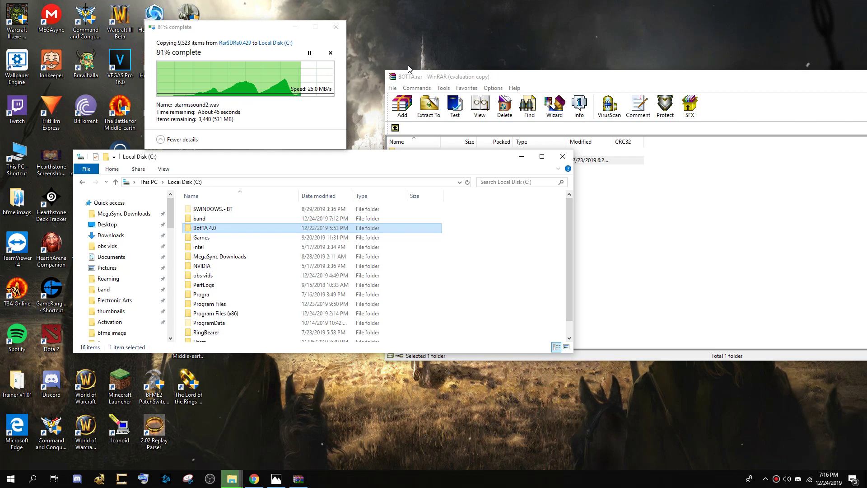
drag(187, 28, 274, 19)
click(237, 159)
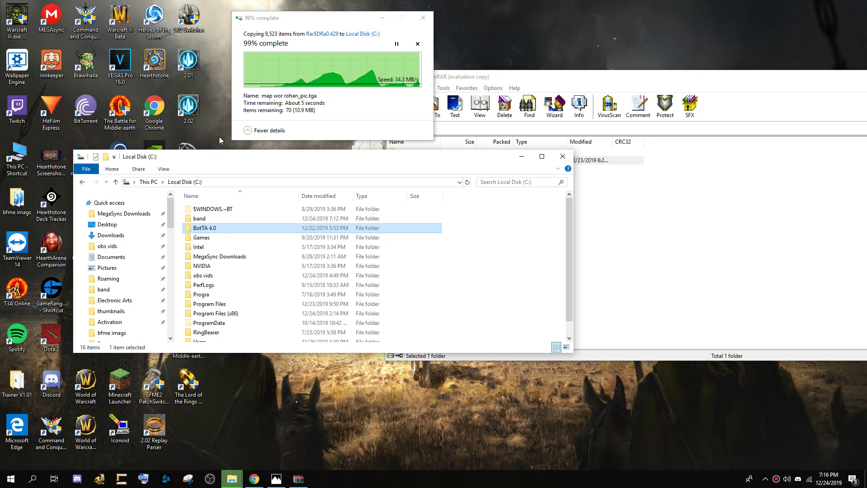
scroll(215, 316, down, 1)
Step: Check the new BOTTA folder, then delete the old BotTA 4.0 folder from Local Disk (C:)
click(206, 337)
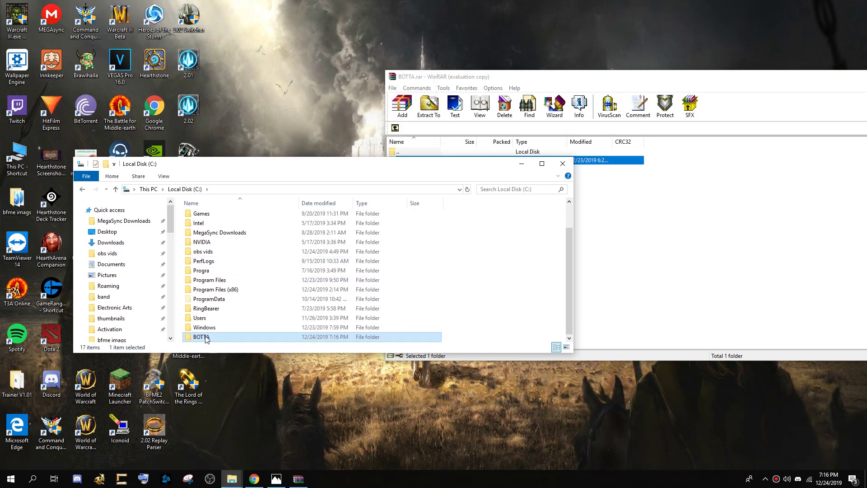
double_click(205, 337)
key(alt+Left)
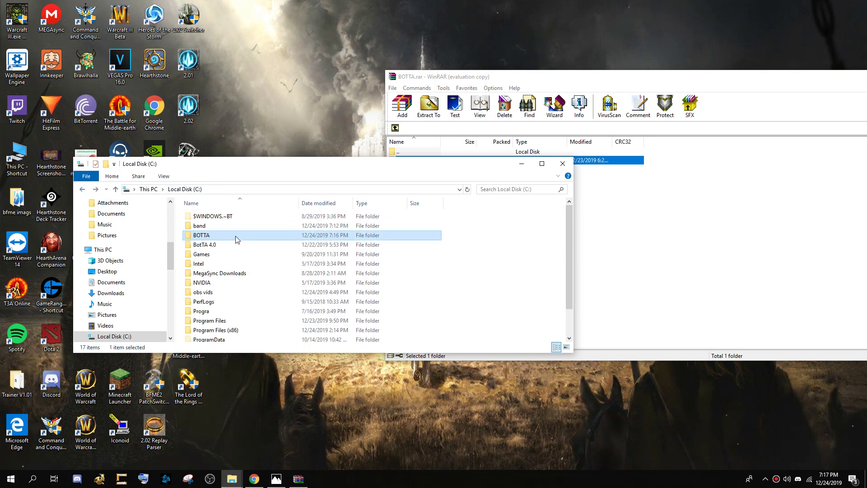
click(221, 246)
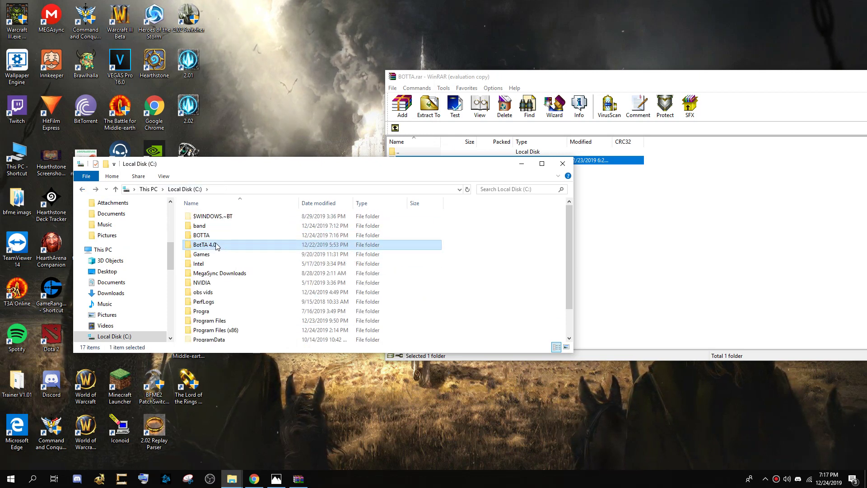
key(Delete)
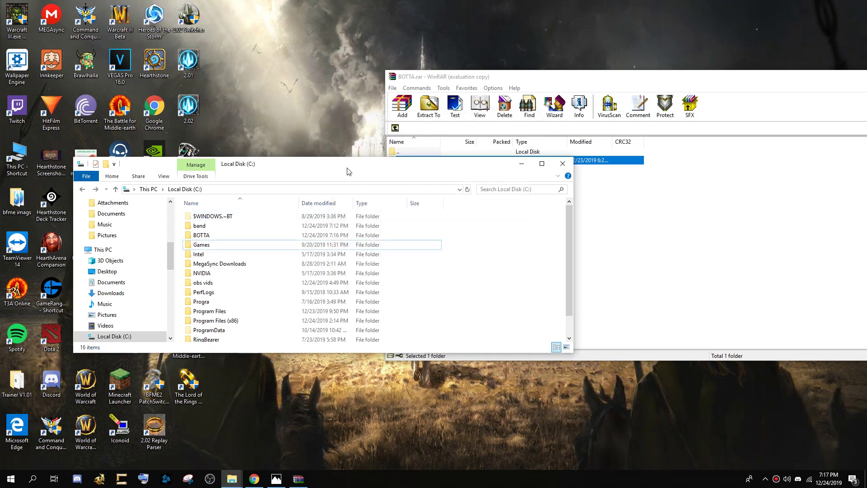
drag(347, 171, 543, 161)
Step: Open the new BOTTA folder on C: to view its 31 items
click(494, 226)
scroll(493, 225, down, 1)
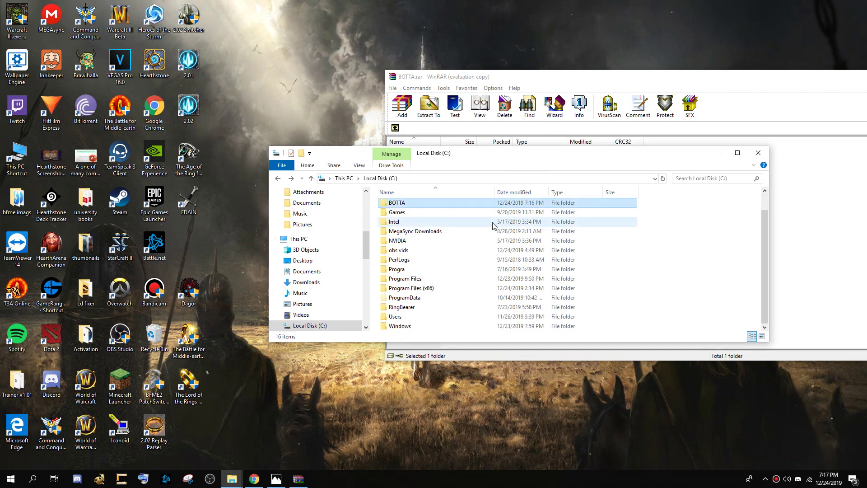
scroll(493, 225, up, 1)
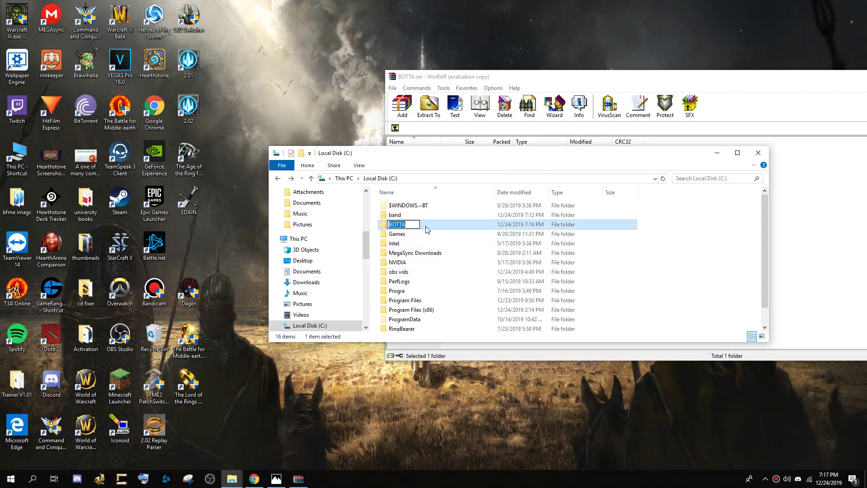
double_click(458, 225)
scroll(459, 224, down, 5)
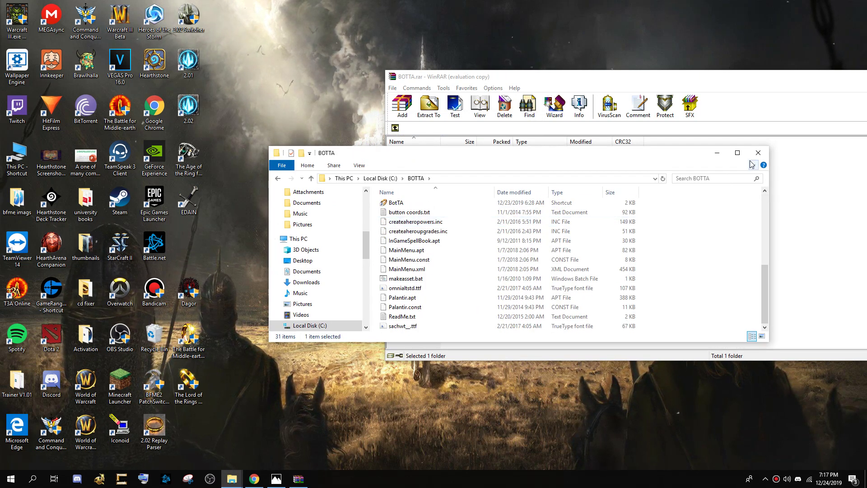
Step: Send the BotTA shortcut to the desktop and confirm it appears there
click(738, 153)
right_click(176, 219)
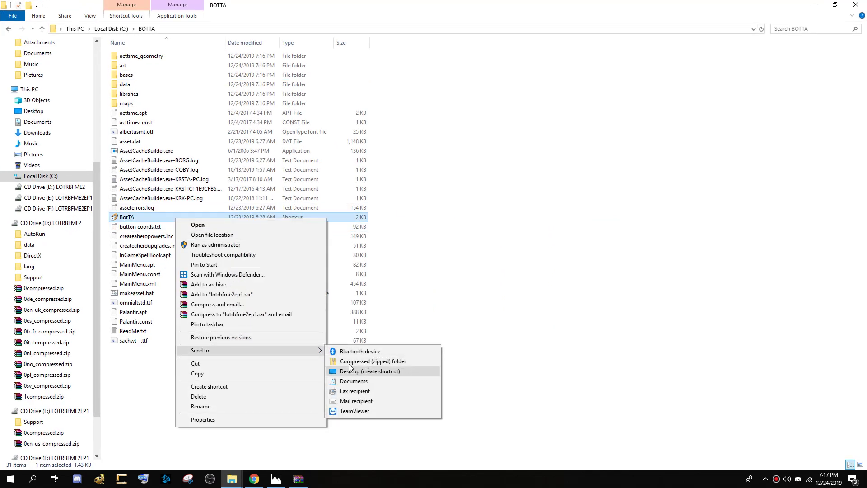
mouse_move(173, 350)
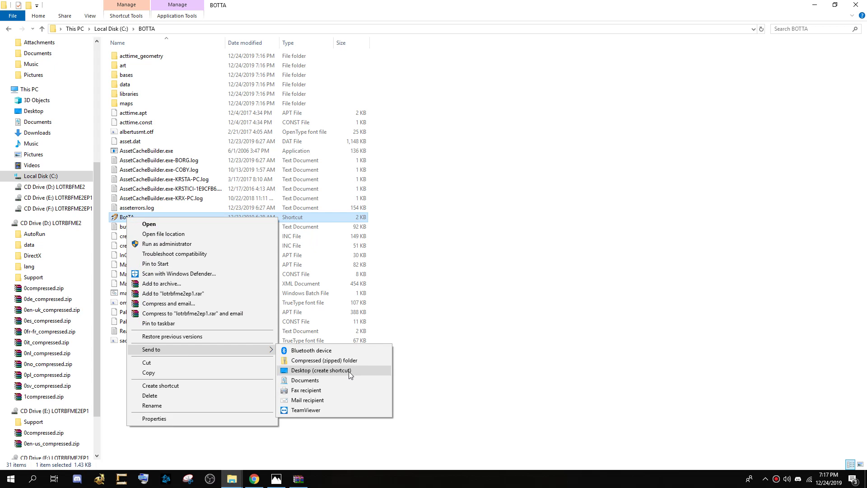
click(349, 370)
double_click(640, 4)
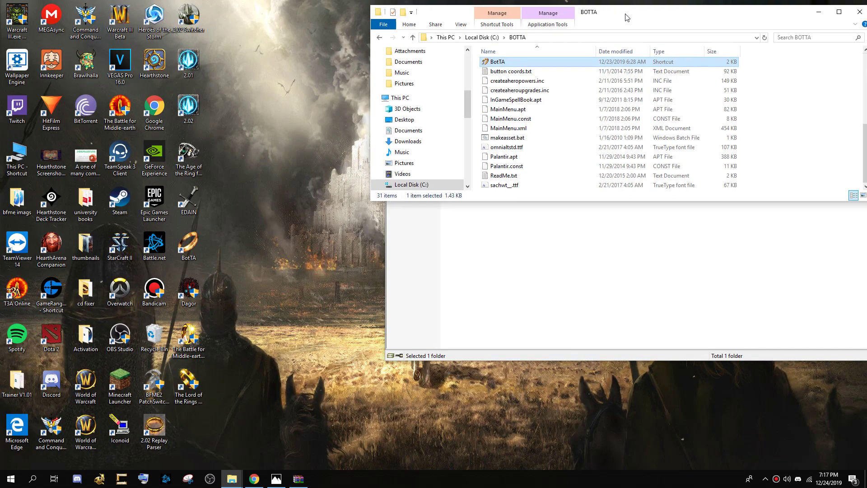
click(202, 238)
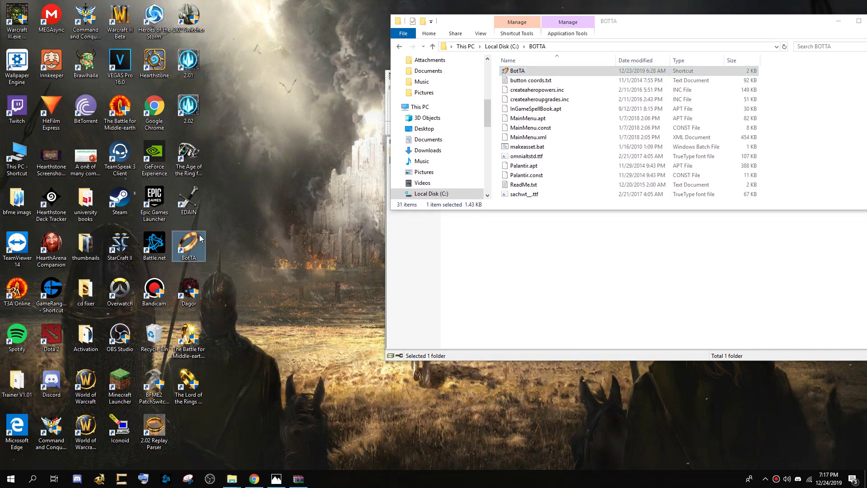
Step: Go to Program Files (x86) > Electronic Arts and select The Rise of the Witch-king 2.01 folder
right_click(190, 65)
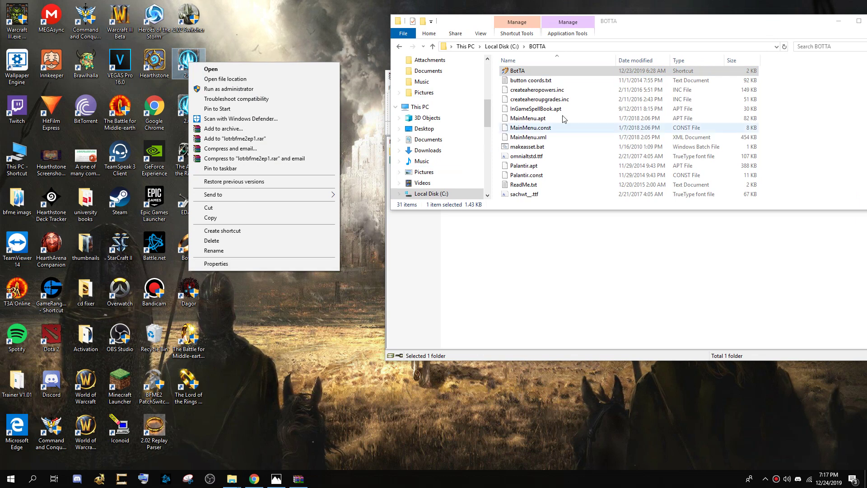
click(524, 108)
scroll(524, 108, up, 5)
scroll(440, 149, up, 8)
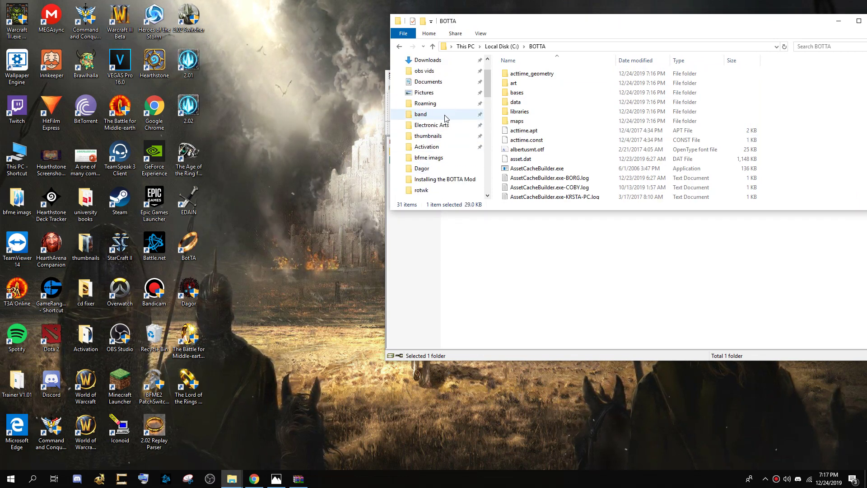
click(440, 125)
click(619, 121)
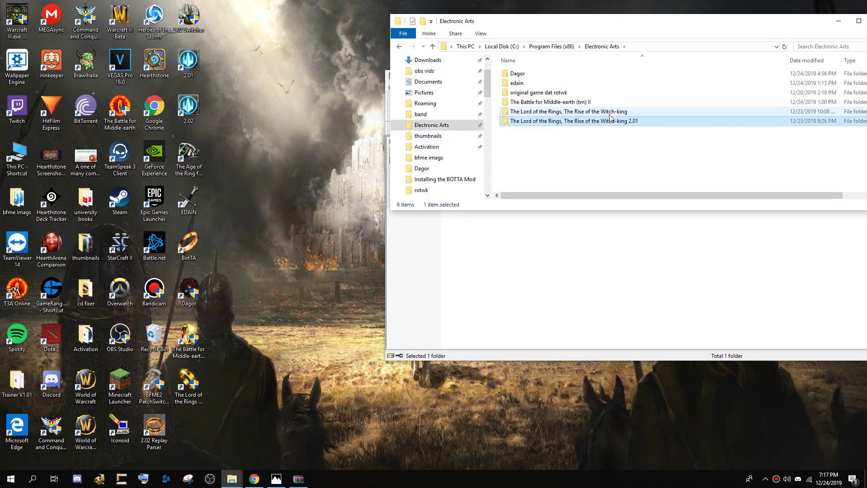
drag(621, 143, 622, 125)
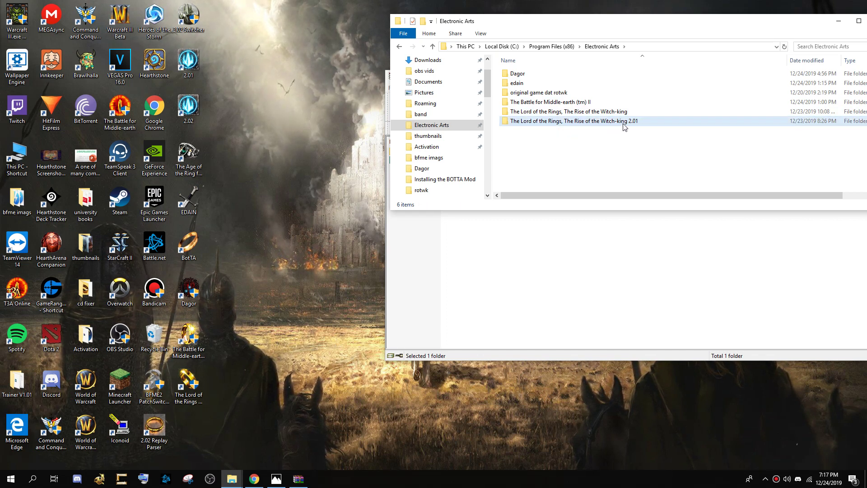
Step: Open The Rise of the Witch-king 2.01 folder and send lotrbfme2ep1.exe to the desktop as a shortcut
click(625, 124)
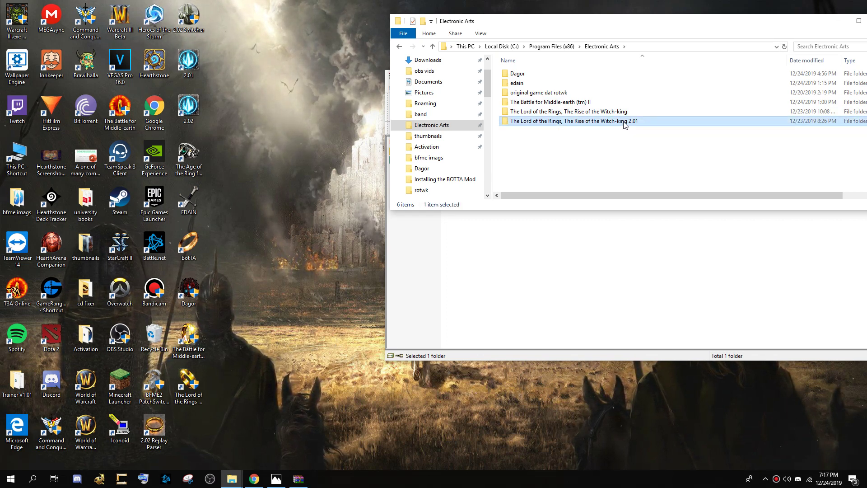
double_click(625, 121)
scroll(584, 141, down, 15)
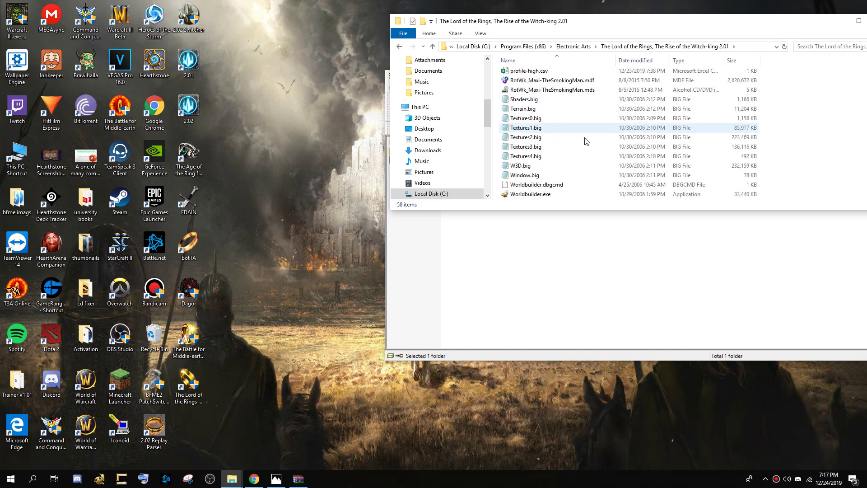
scroll(542, 126, up, 6)
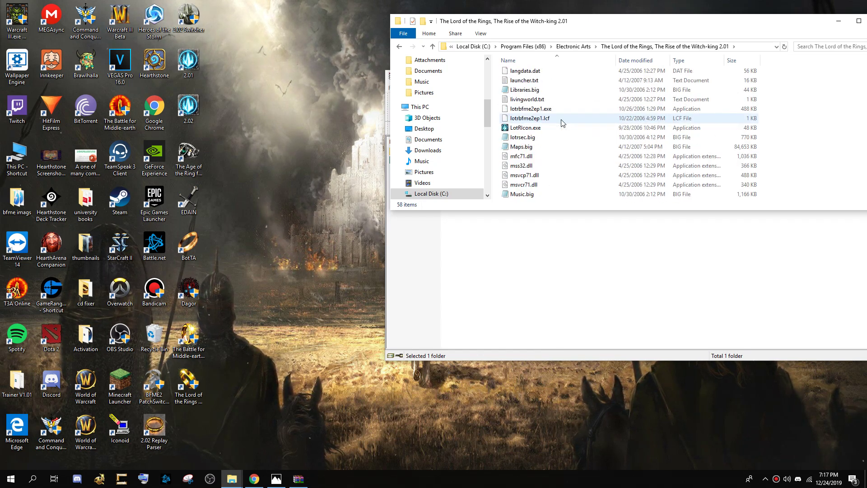
right_click(547, 138)
click(530, 141)
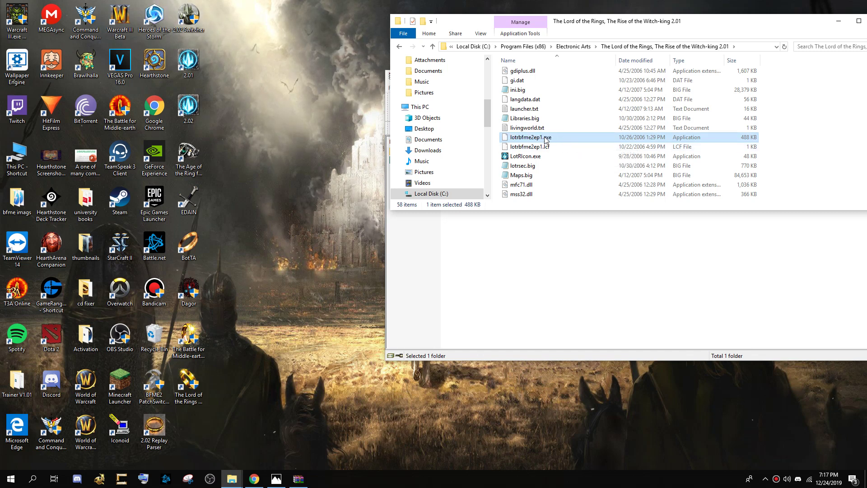
right_click(551, 143)
mouse_move(575, 269)
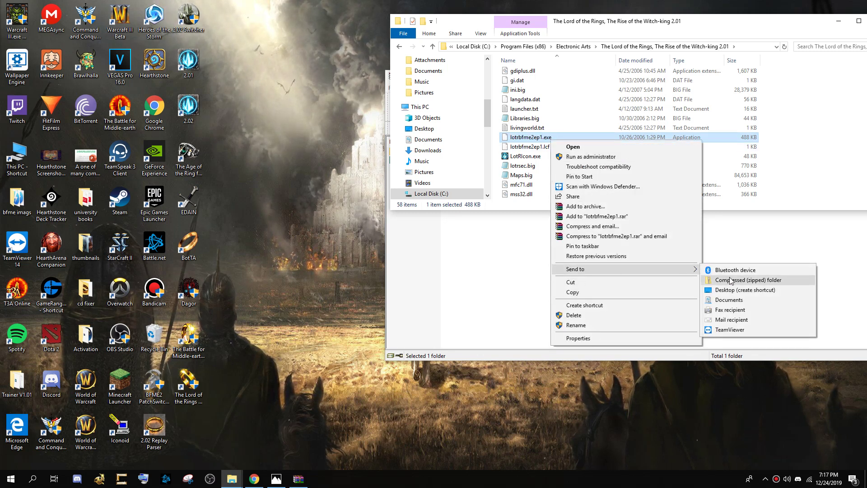
click(232, 211)
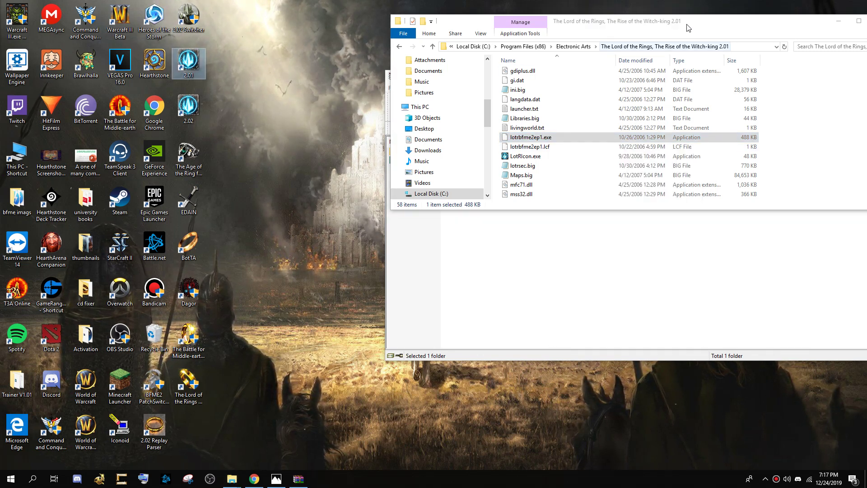
Step: Open the 2.01 desktop shortcut's Properties to confirm it targets lotrbfme2ep1.exe
right_click(184, 68)
click(255, 267)
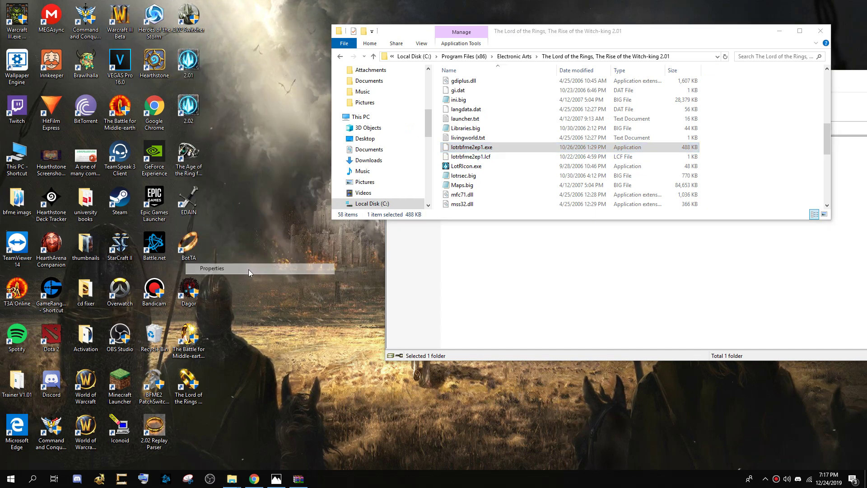
drag(225, 72, 624, 65)
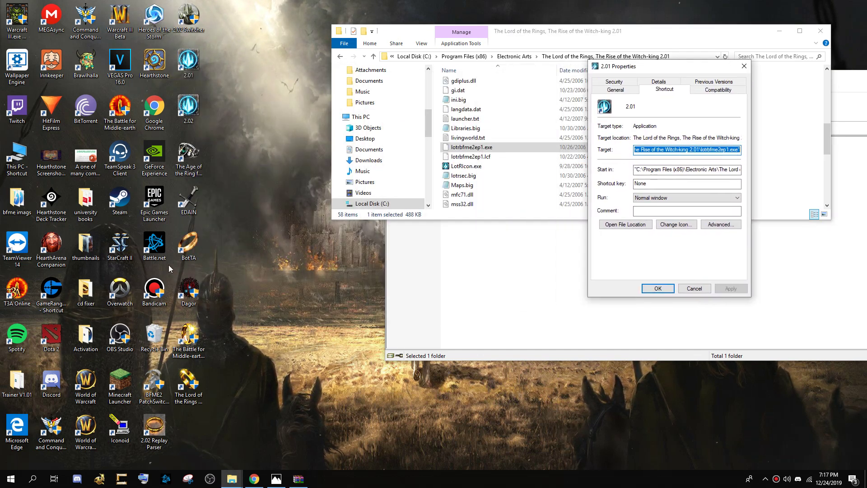